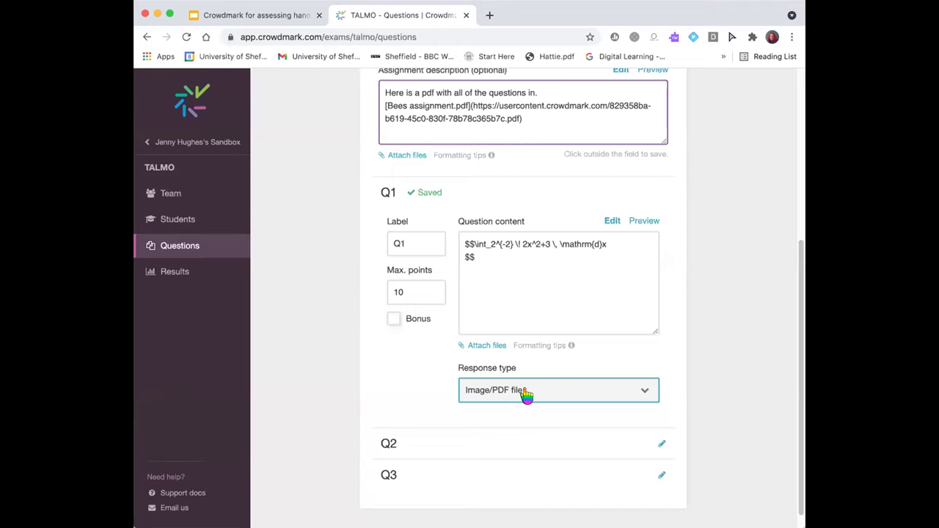
- Examine the content and response type settings of questions Q2 and Q3
left_click(659, 445)
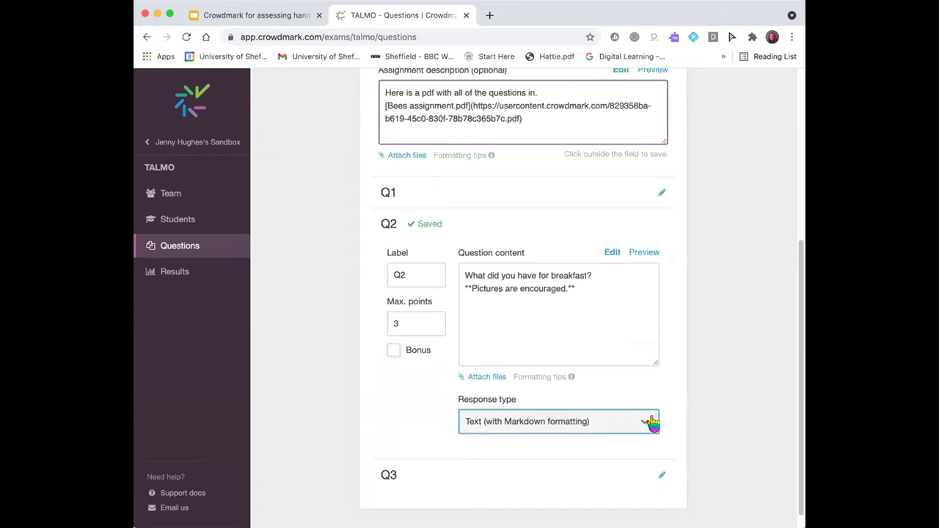
left_click(661, 475)
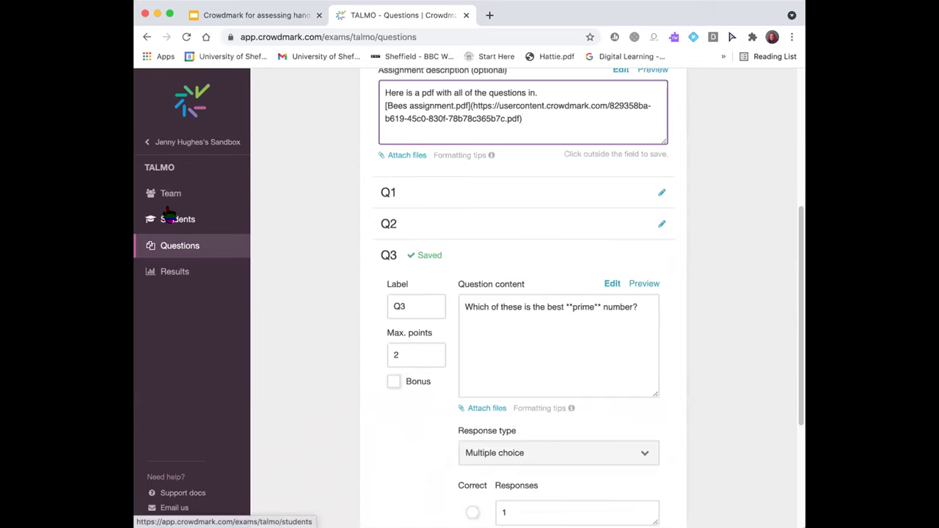
- Open Q1 for grading from the TALMO assessment dashboard and circle the second "16/3 − 6" in the handwritten working
left_click(163, 174)
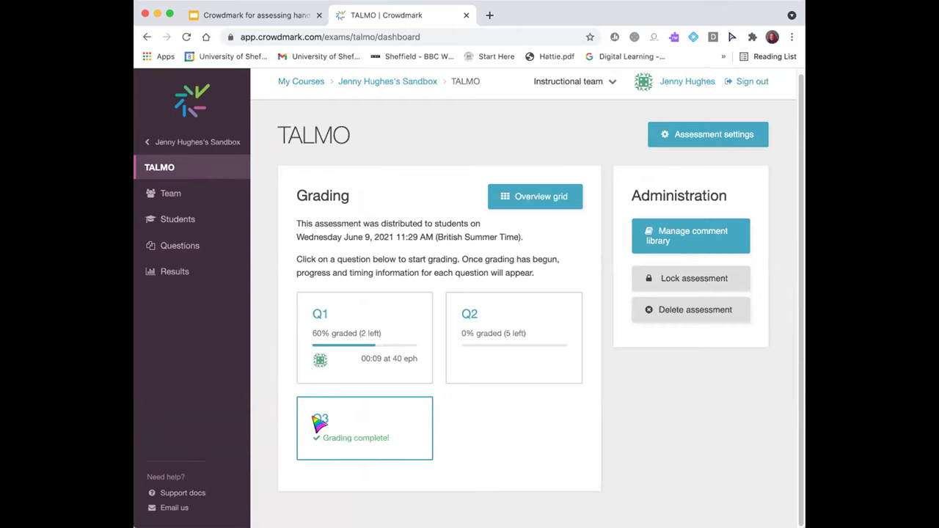
left_click(320, 317)
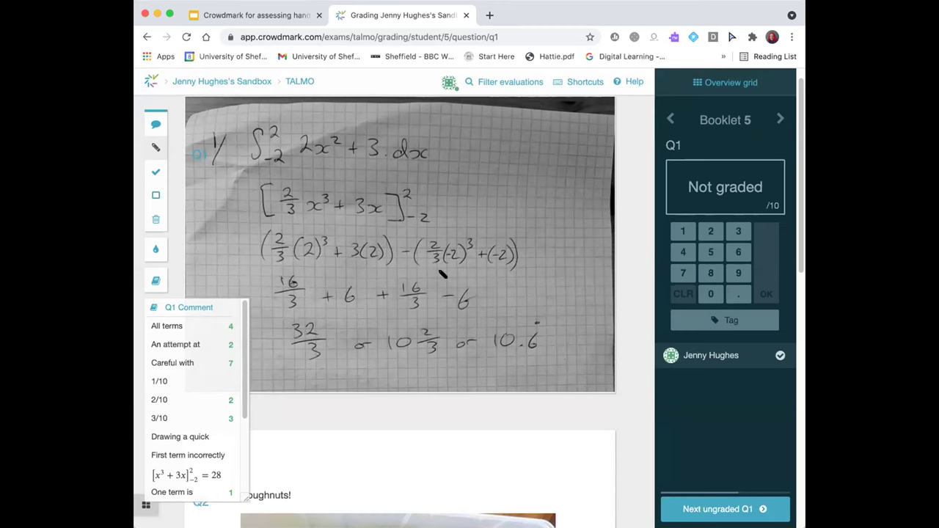
mouse_move(464, 274)
left_mouse_down()
mouse_move(394, 277)
mouse_move(407, 325)
mouse_move(459, 314)
mouse_move(472, 286)
mouse_move(461, 279)
left_mouse_up()
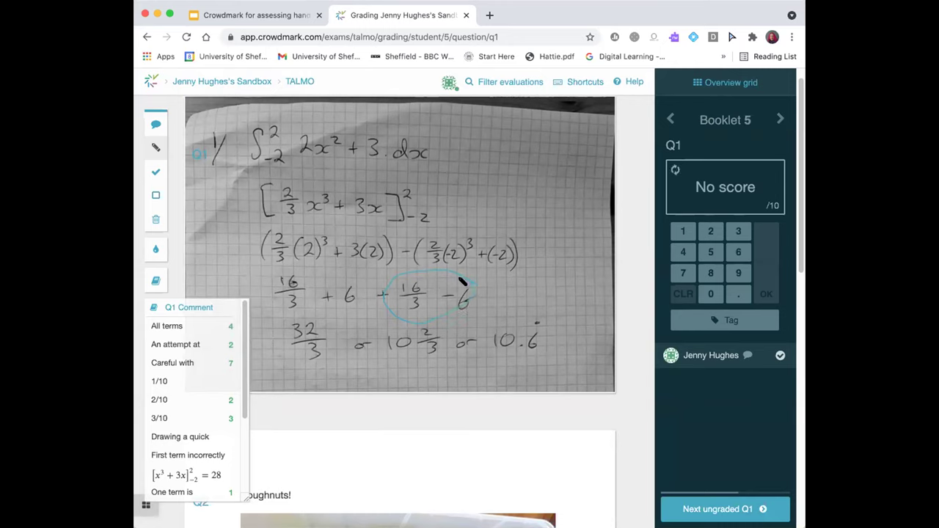
- Change the annotation colour to red and draw a freehand question mark beside the circled terms
left_click(156, 249)
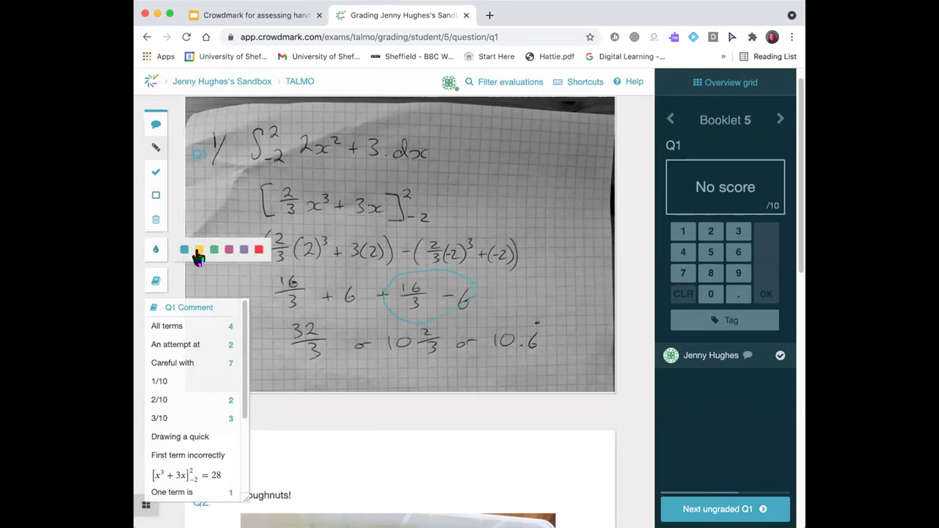
left_click(258, 249)
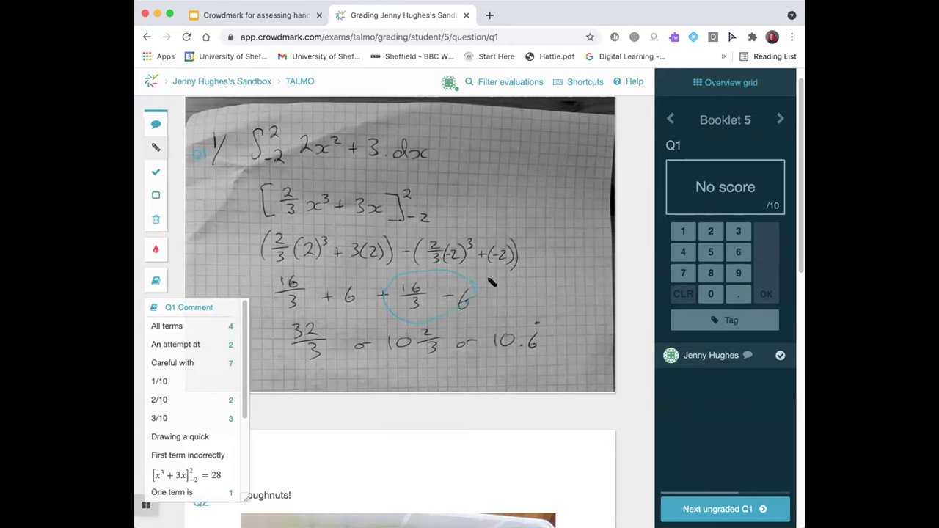
mouse_move(492, 282)
left_mouse_down()
mouse_move(503, 288)
mouse_move(498, 302)
left_mouse_up()
left_click(503, 316)
- Stamp two red question marks beside the integrated expression and the substitution line of the working
left_click(155, 172)
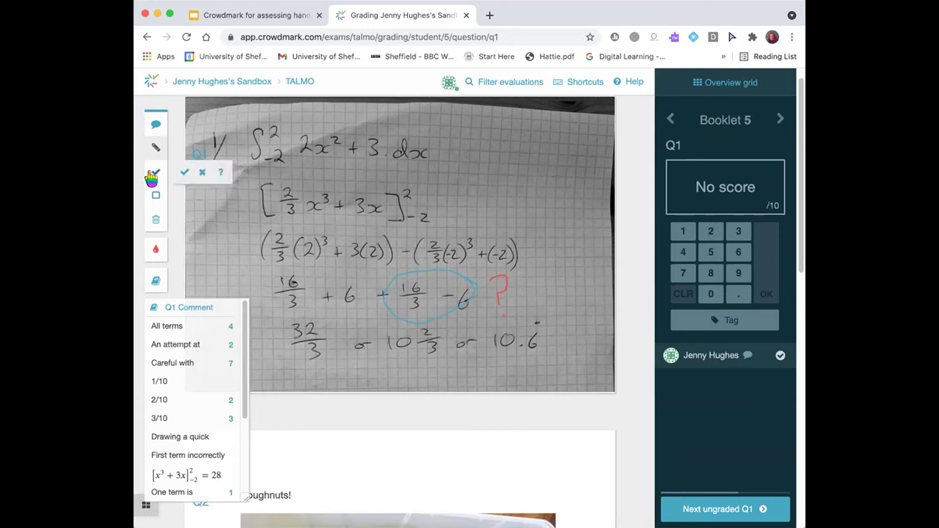
left_click(213, 178)
left_click(528, 210)
left_click(558, 255)
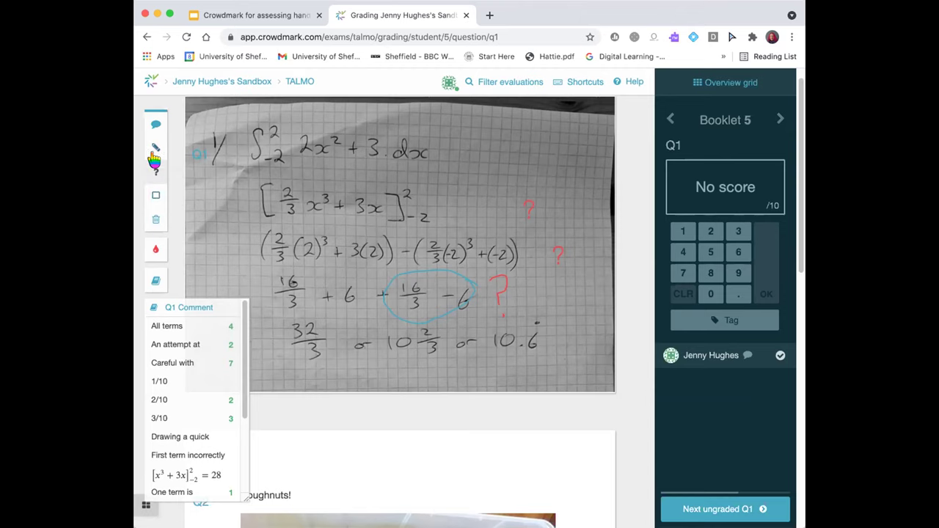
left_click(154, 121)
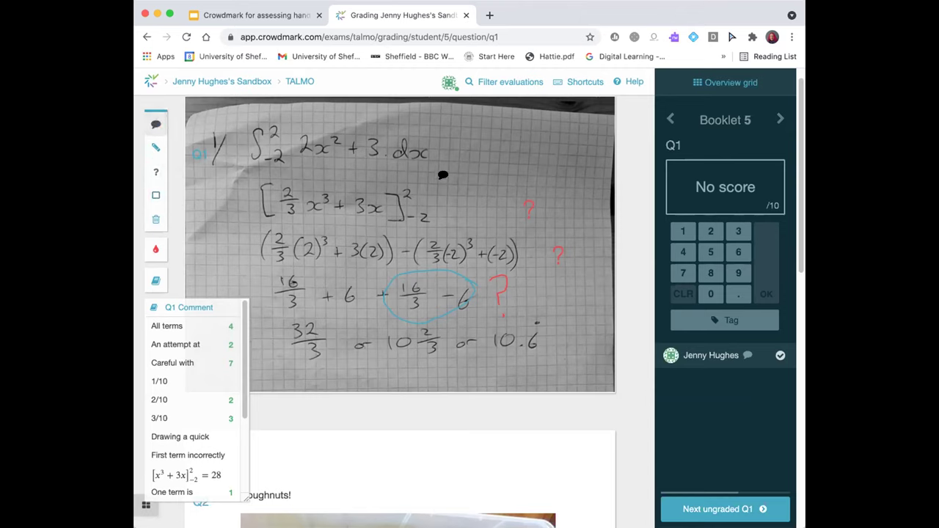
left_click(462, 163)
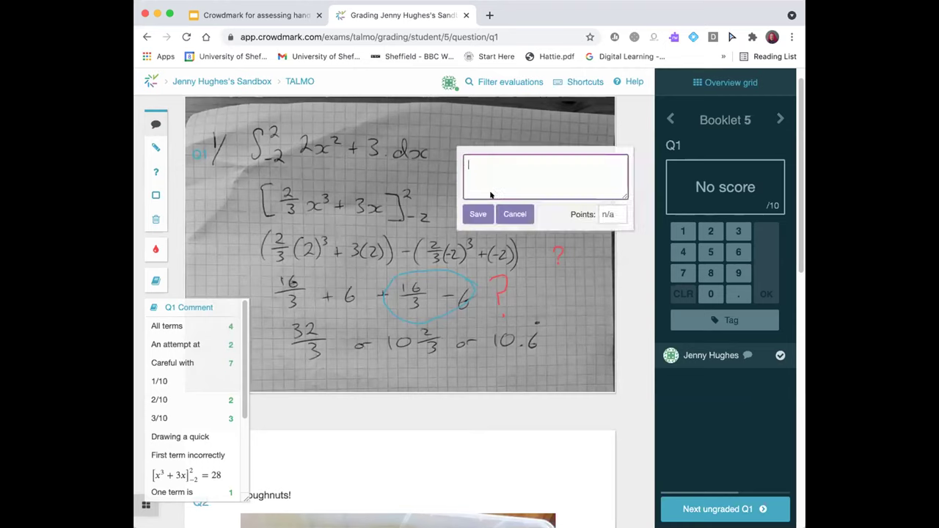
left_click(513, 214)
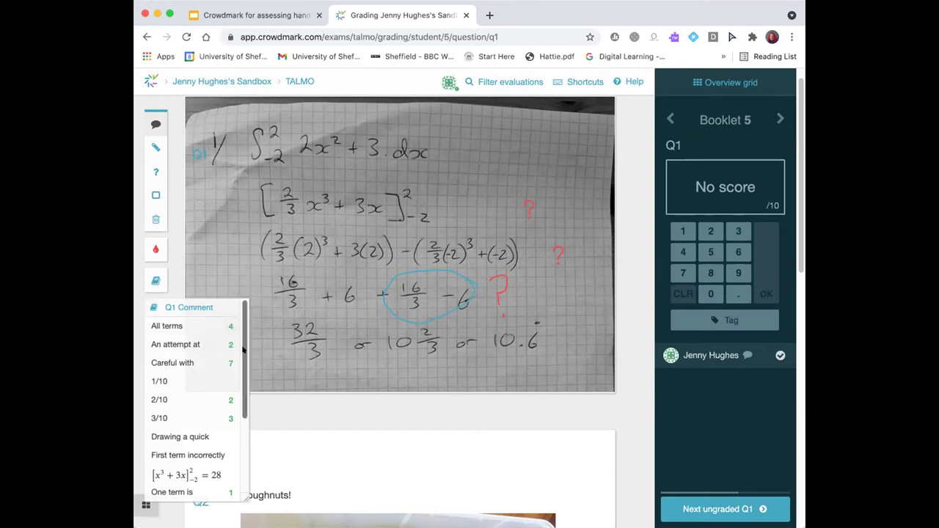
- Widen the Q1 comment library so that more of each comment's text is readable
scroll(239, 411, "down", 3)
scroll(237, 431, "up", 3)
left_click_drag(244, 320, 237, 340)
left_click_drag(244, 496, 336, 510)
scroll(323, 389, "up", 1)
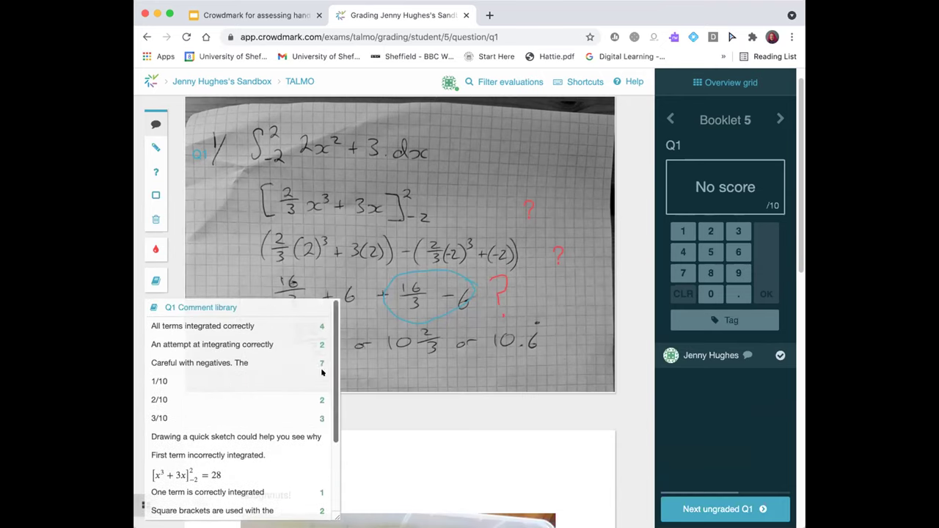
- Place the 7-point "Careful with negatives" library comment beside the working and correct its last word to "equation."
left_click_drag(220, 363, 442, 164)
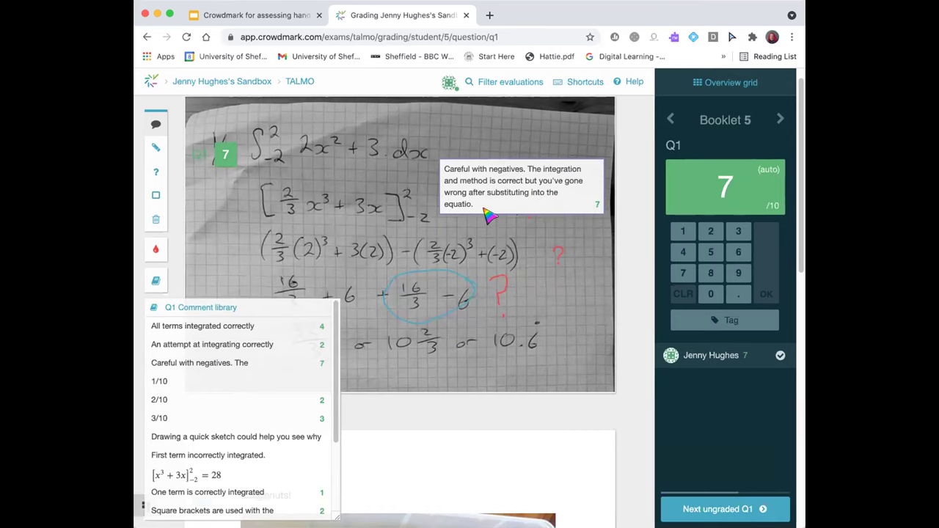
left_click(528, 208)
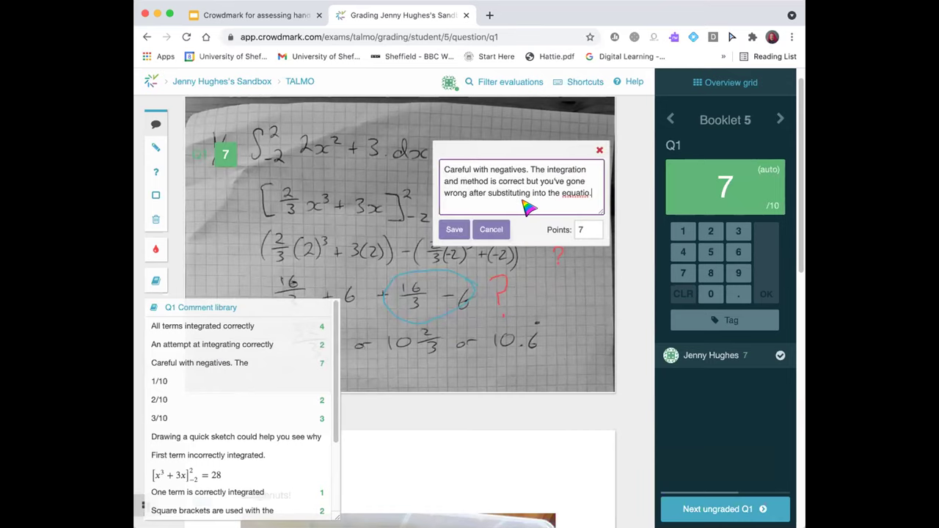
type("n.")
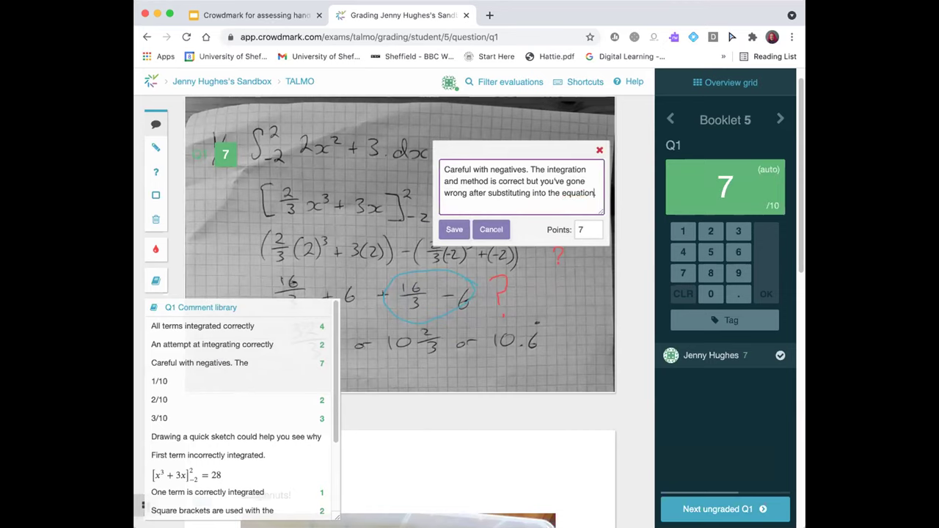
left_click(455, 230)
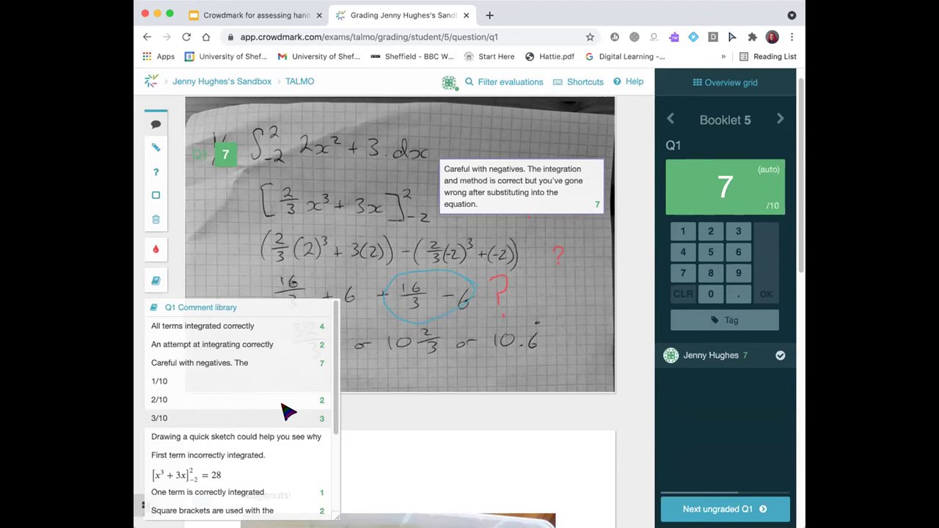
- Add the 2/10 comment beside the red question mark and the 3/10 comment below the final answer
left_click_drag(264, 403, 525, 285)
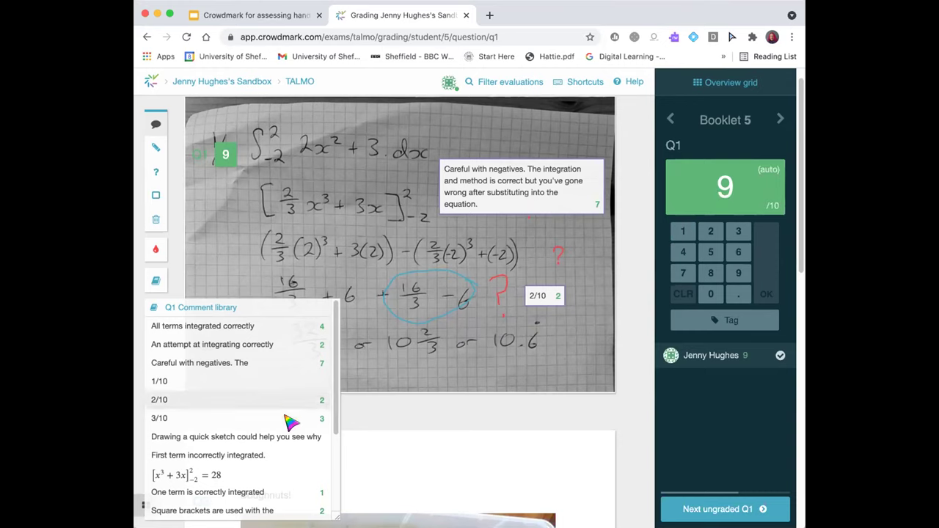
left_click_drag(277, 423, 493, 358)
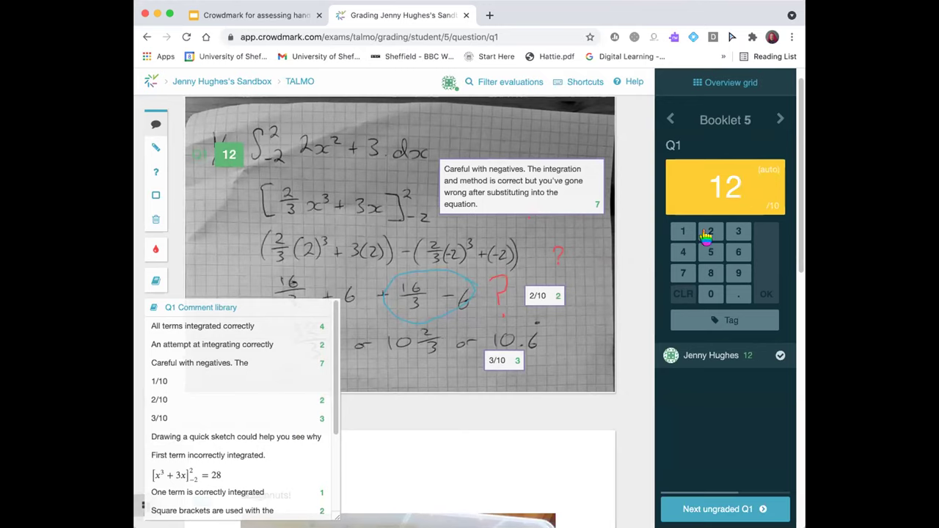
left_click(682, 232)
left_click(683, 272)
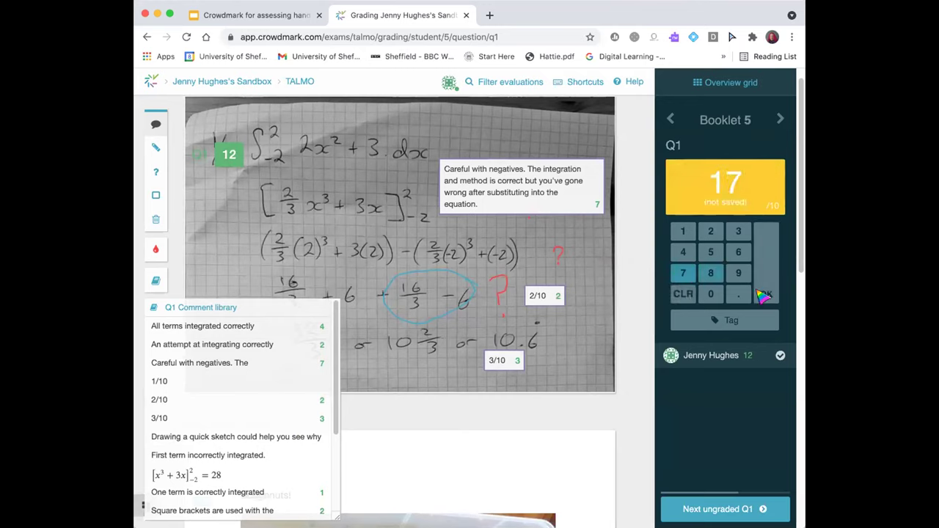
left_click(683, 294)
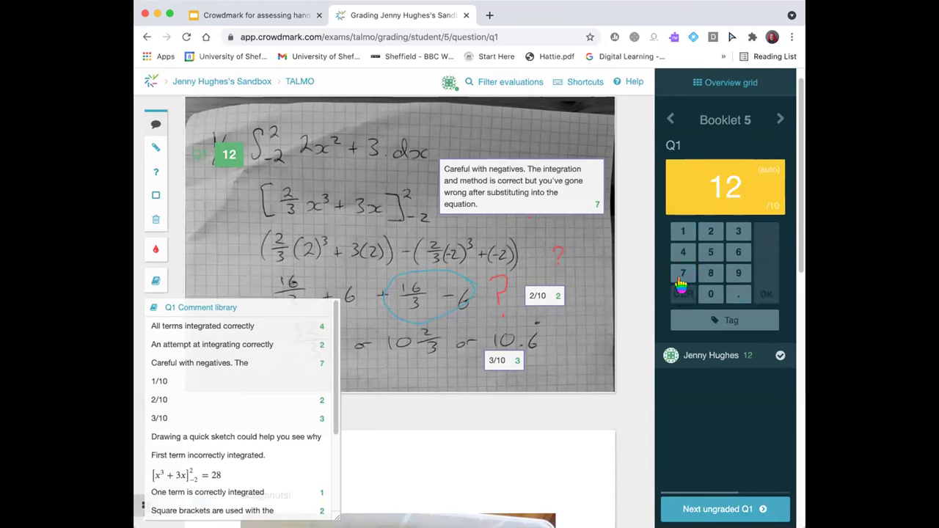
- Override the automatic Q1 score with a manual score of 7
left_click(683, 273)
left_click(767, 294)
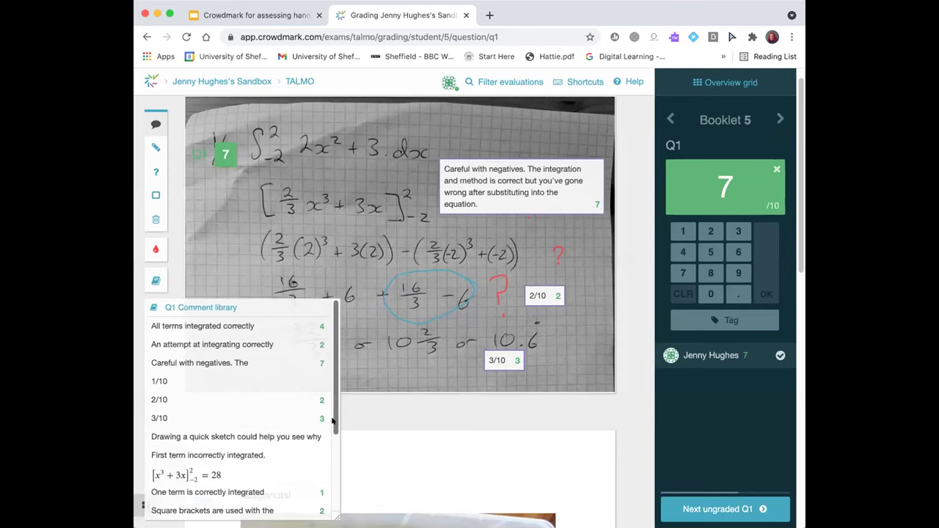
- Assign 1 point to the "1/10" comment in the Q1 comment library, save it and close the library
mouse_move(333, 419)
left_mouse_down()
mouse_move(331, 506)
mouse_move(332, 432)
left_mouse_up()
left_click(233, 308)
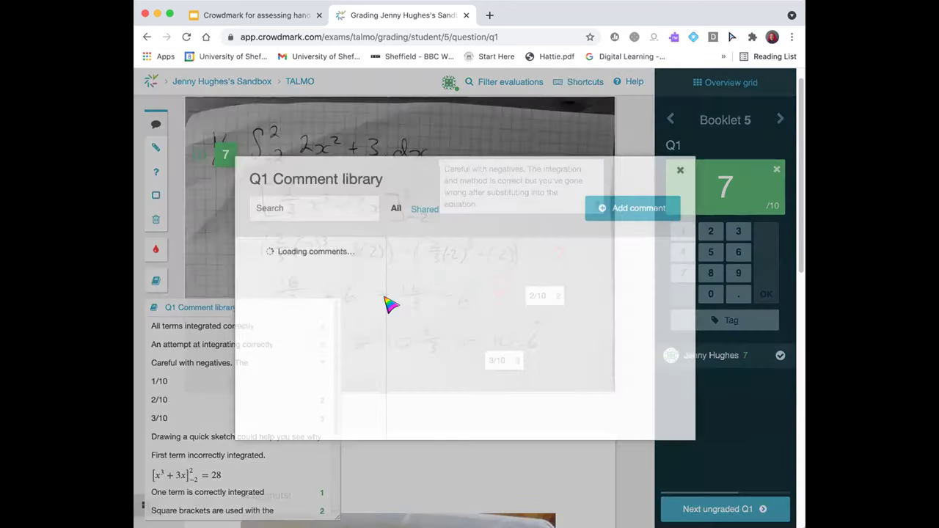
scroll(372, 290, "down", 1)
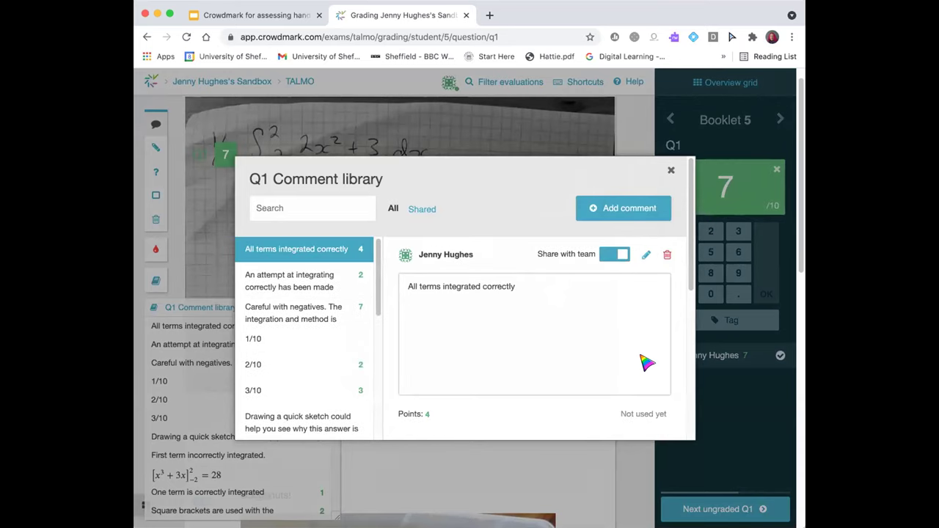
left_click(326, 344)
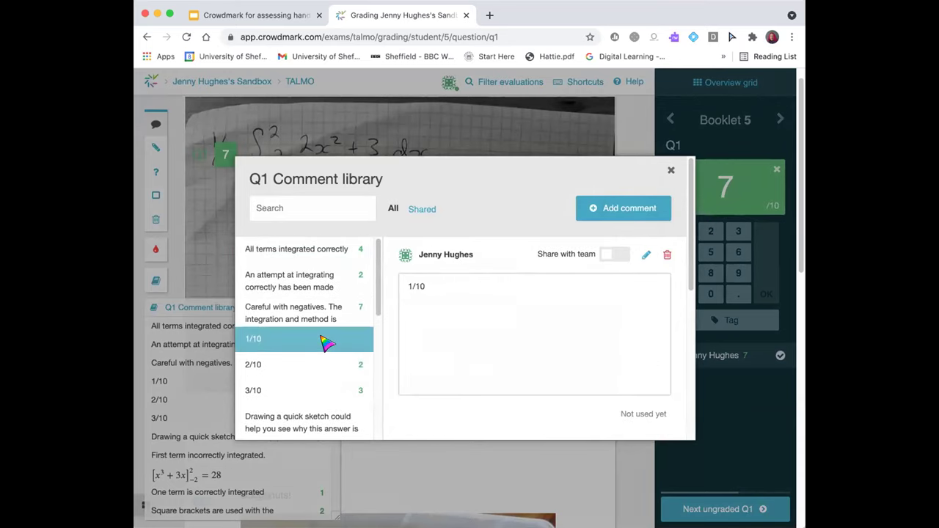
left_click(647, 255)
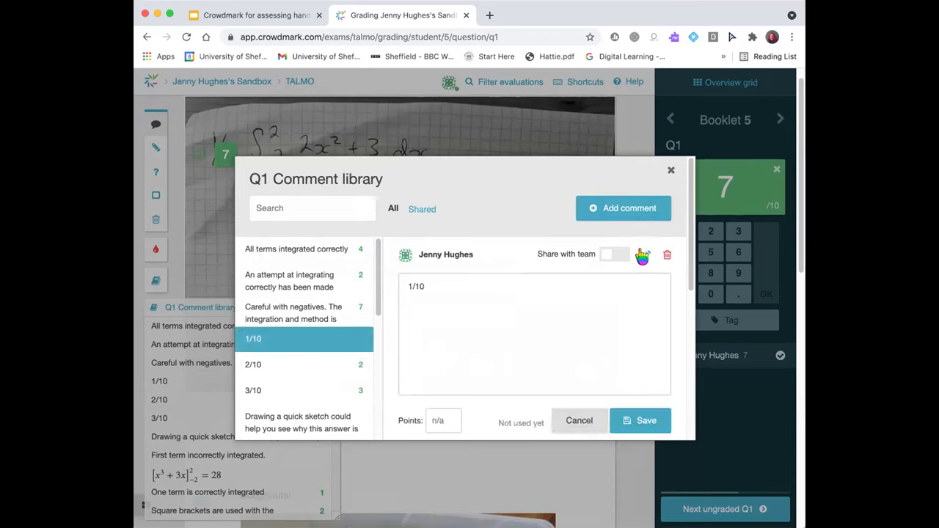
type("1")
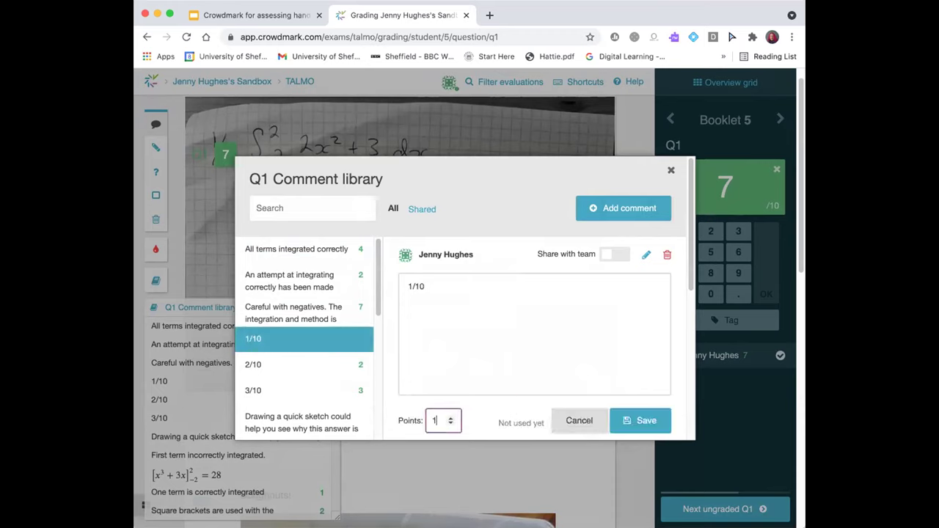
left_click(629, 424)
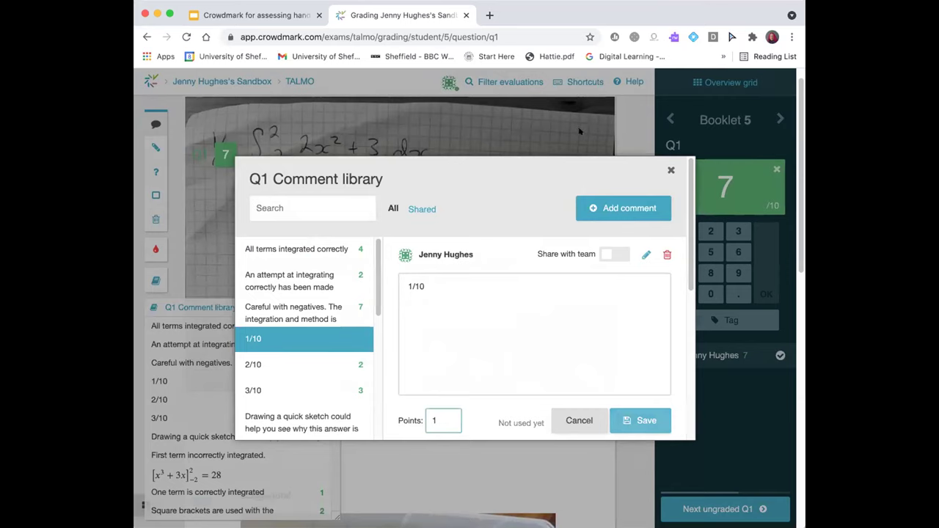
left_click(670, 175)
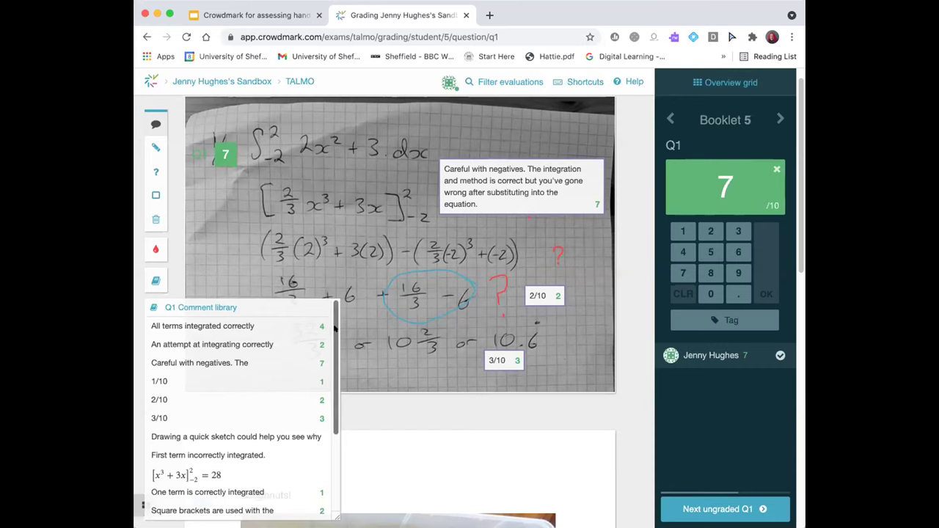
left_click(527, 86)
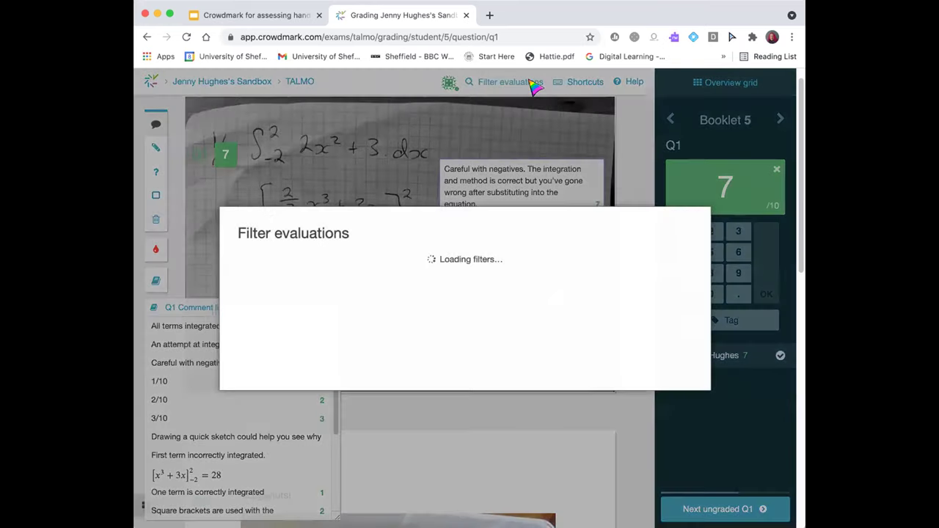
left_click(597, 307)
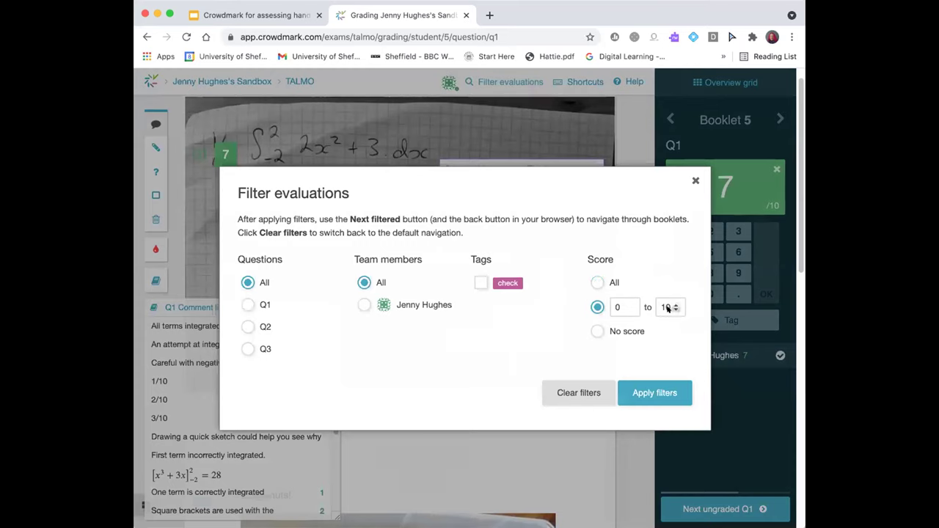
left_click(594, 283)
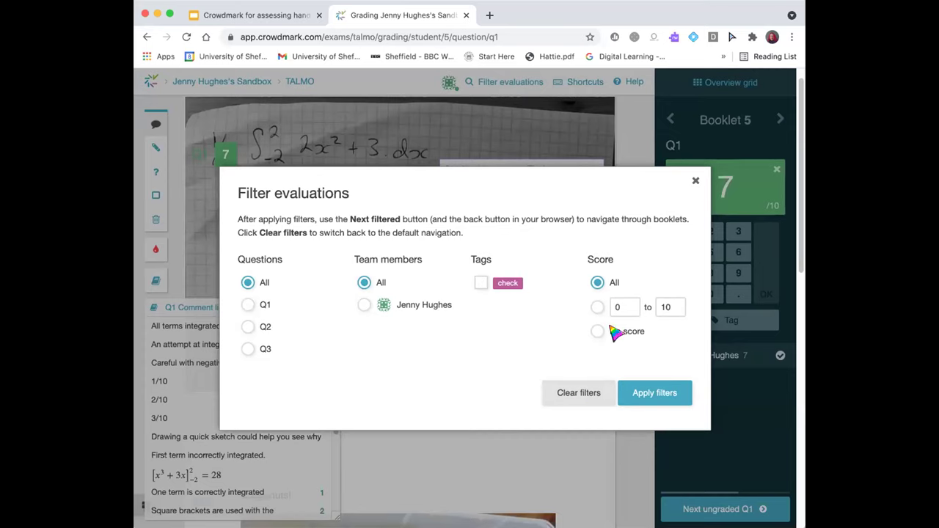
left_click(695, 182)
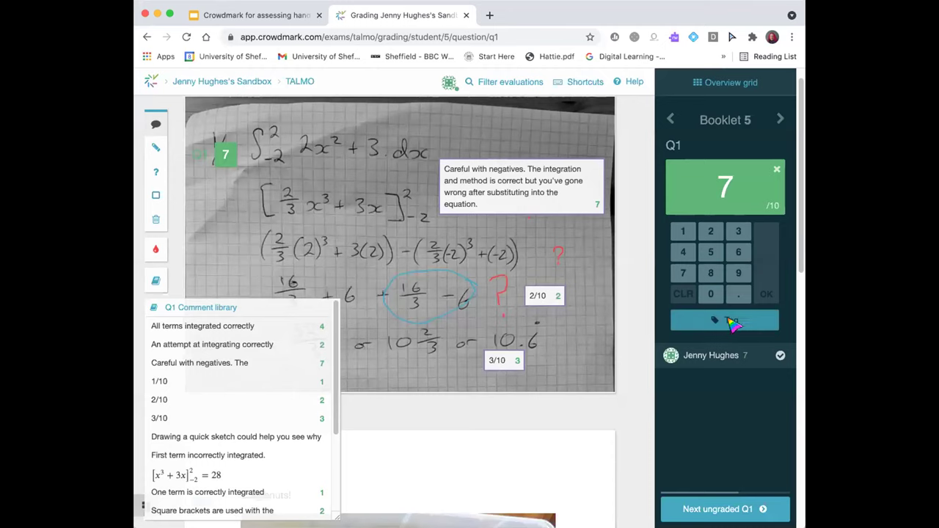
- Add a "check" tag to the Q1 evaluation of booklet 5
left_click(731, 323)
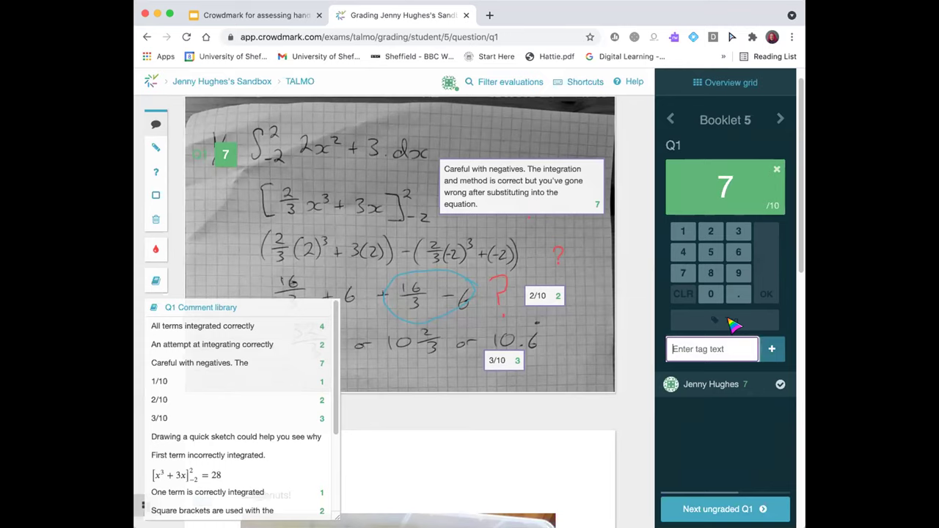
type("check")
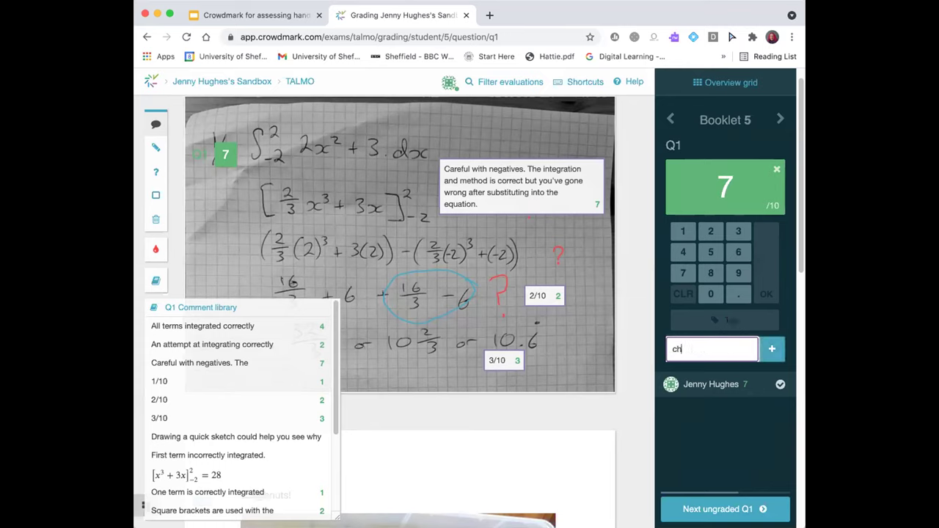
left_click(772, 348)
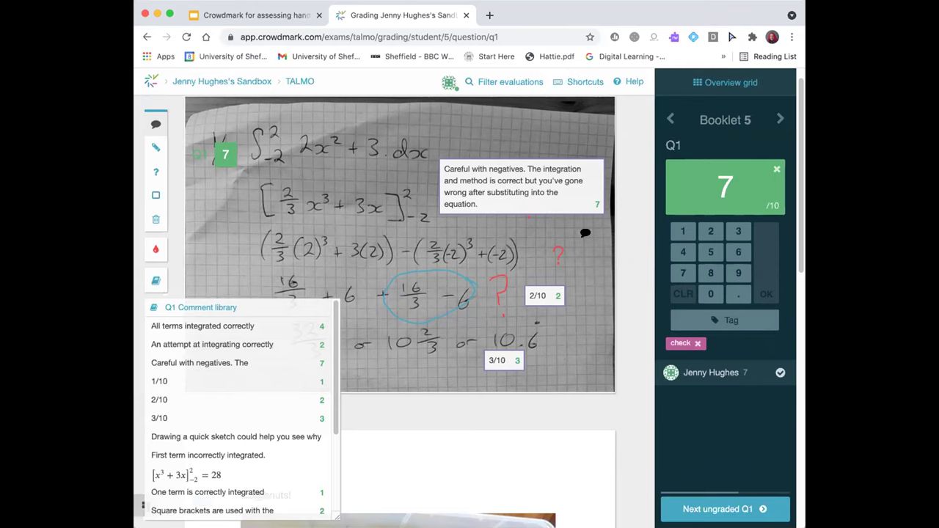
- Filter the evaluations by the "check" tag and advance to the second filtered evaluation
left_click(527, 80)
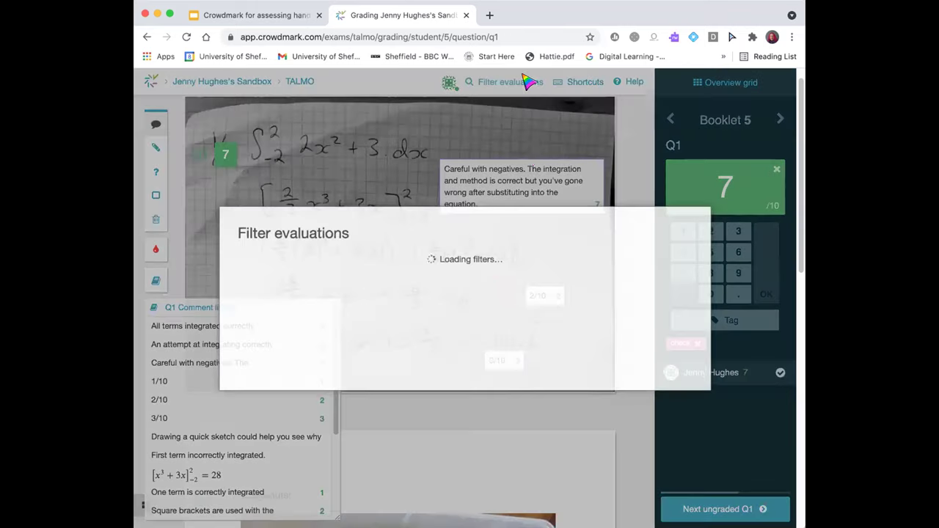
left_click(481, 282)
left_click(632, 387)
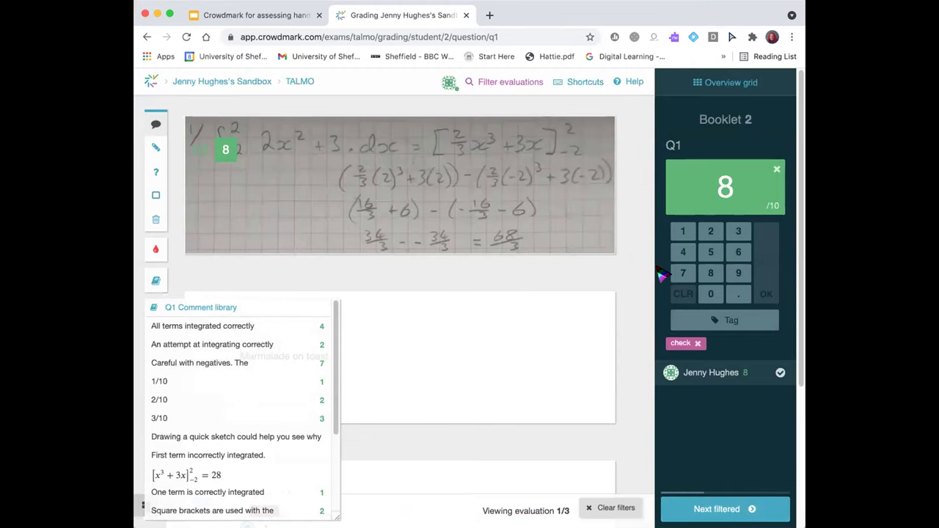
left_click(719, 508)
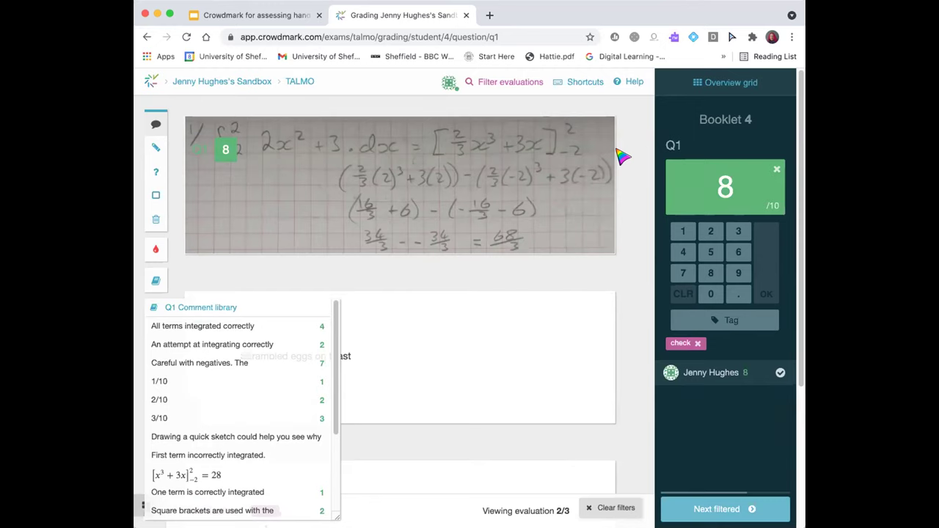
- Return to booklet 5's Q1 through the overview grid and clear the evaluation filters
left_click(705, 83)
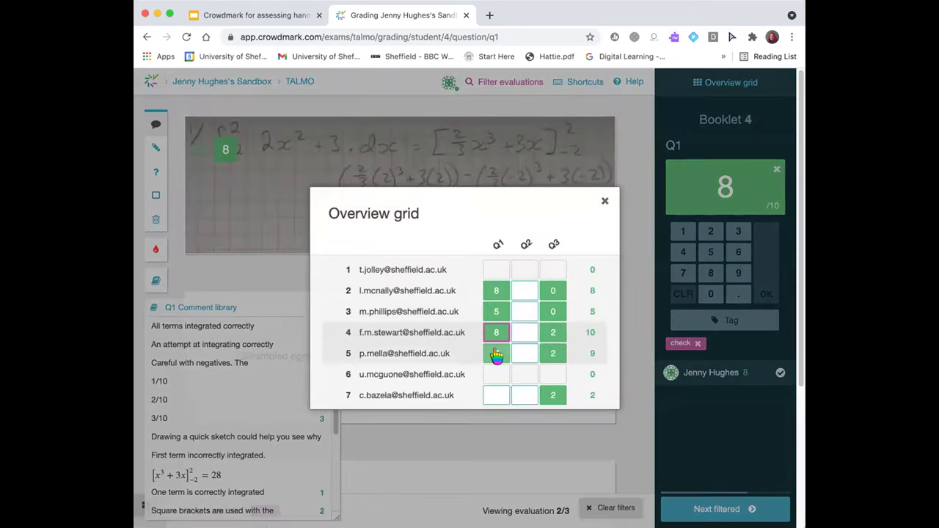
left_click(497, 355)
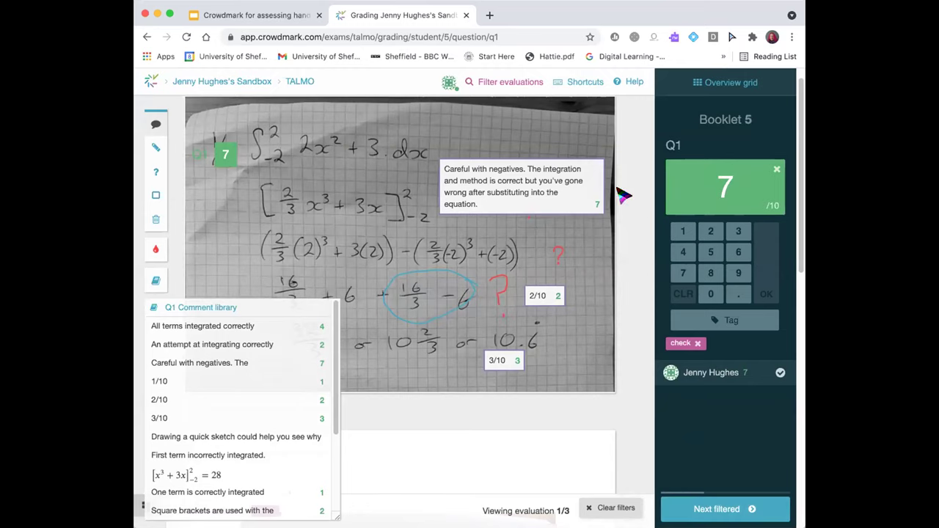
left_click(522, 82)
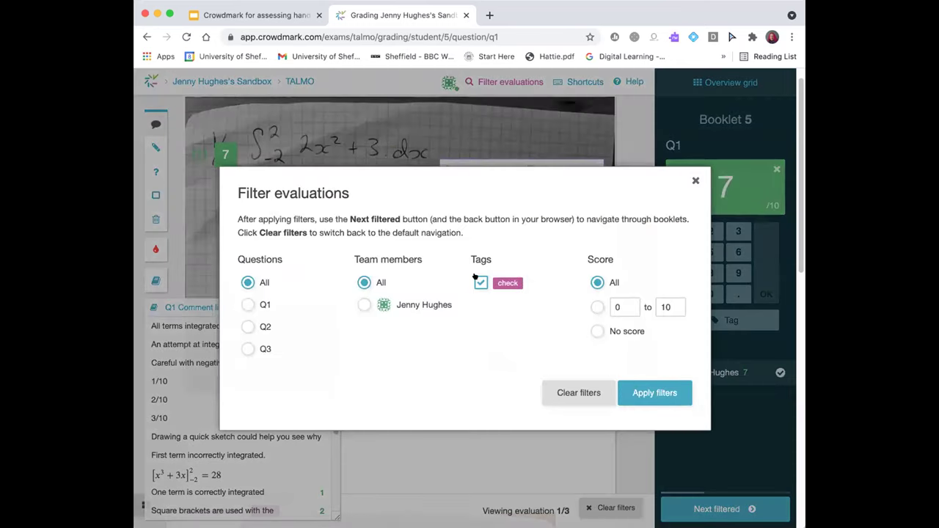
left_click(589, 392)
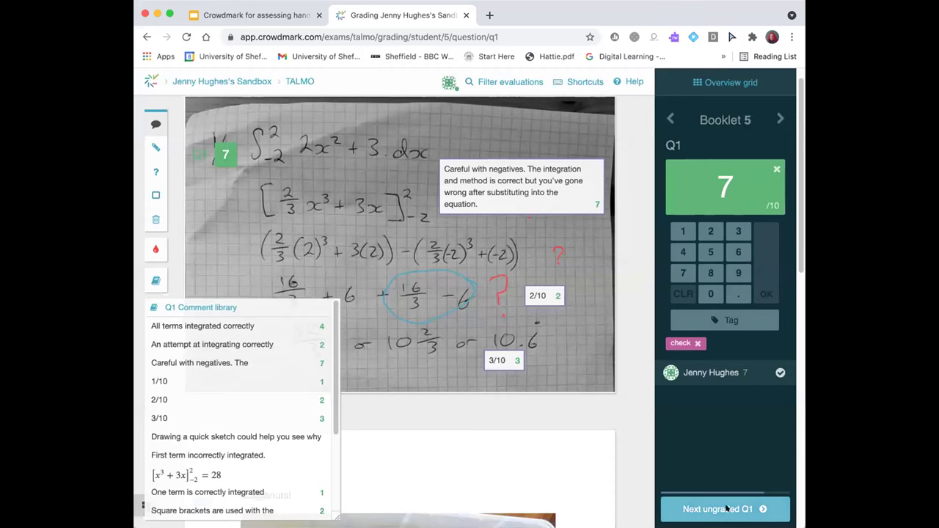
- Review the list of keyboard shortcuts and move on to the next ungraded Q1 booklet
left_click(584, 83)
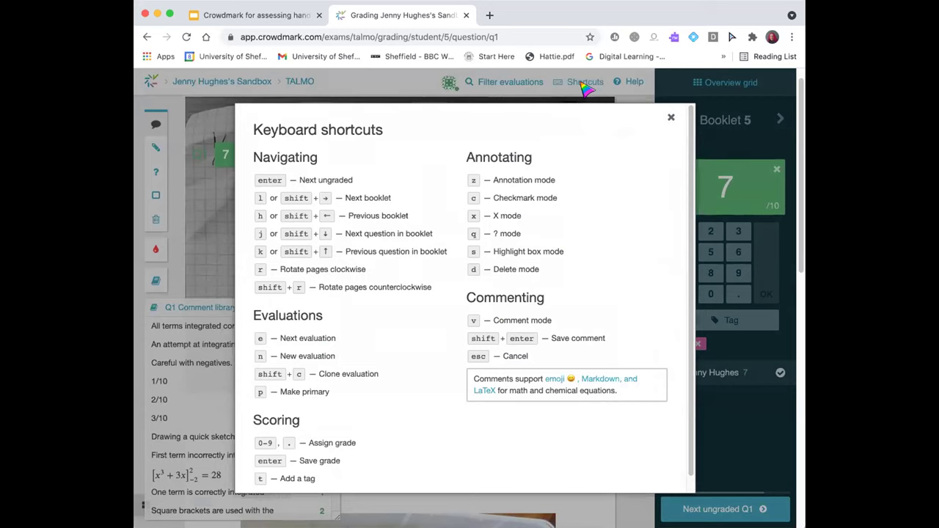
left_click(669, 118)
key("Return")
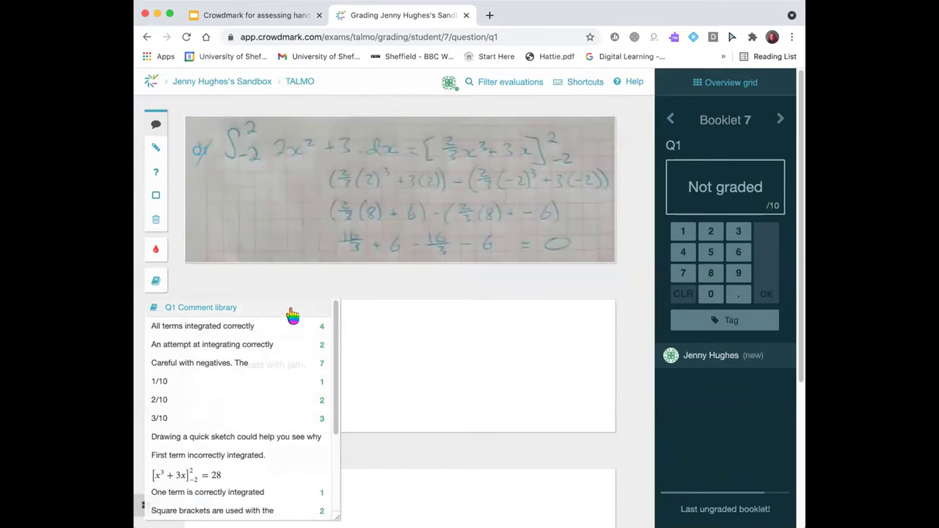
- Place the "[x³ + 3x] = 28" library comment in the blank area beside booklet 7's working and check the overview grid
left_click_drag(219, 470, 272, 195)
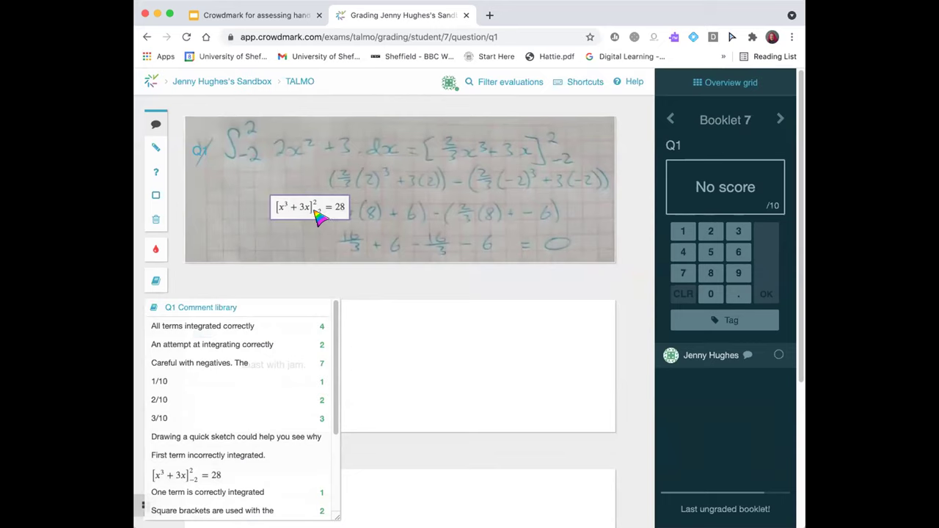
left_click_drag(317, 212, 273, 233)
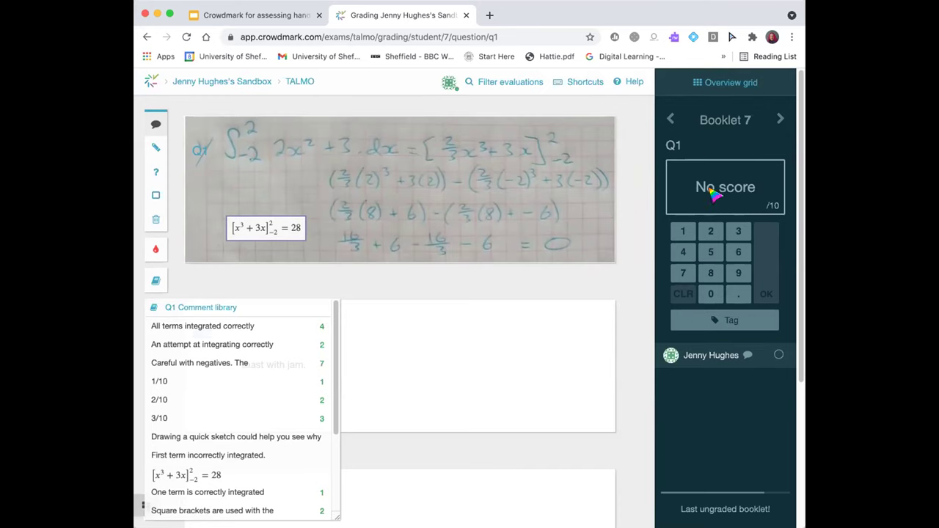
left_click(702, 86)
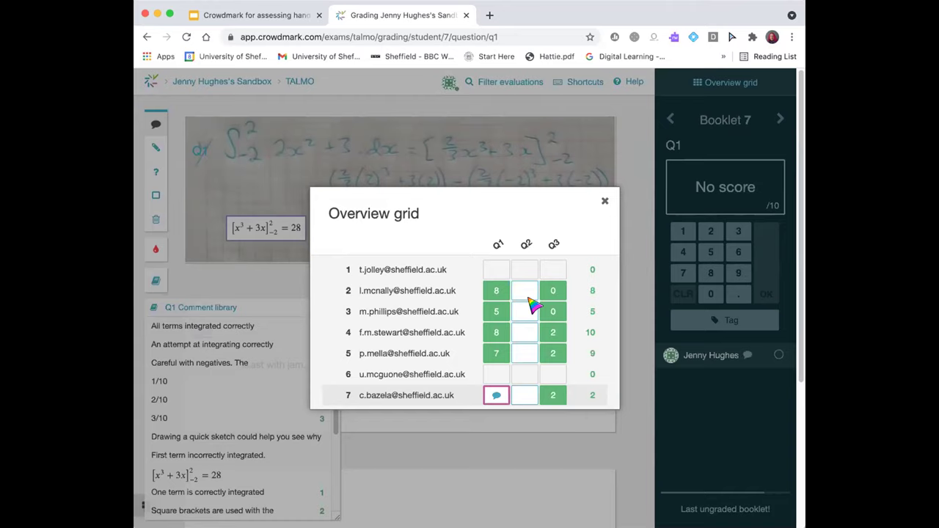
left_click(603, 206)
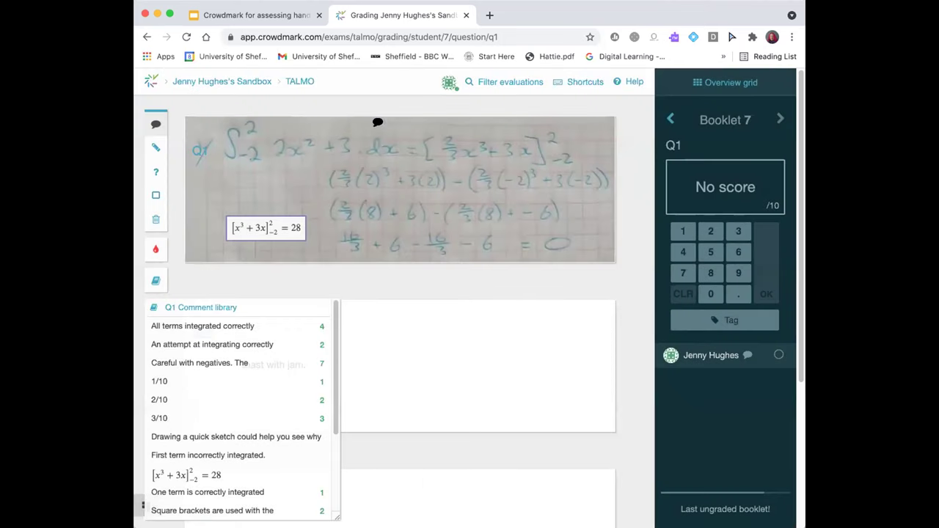
- Leave grading and open the TALMO assessment's results at the distribution of scores
left_click(295, 82)
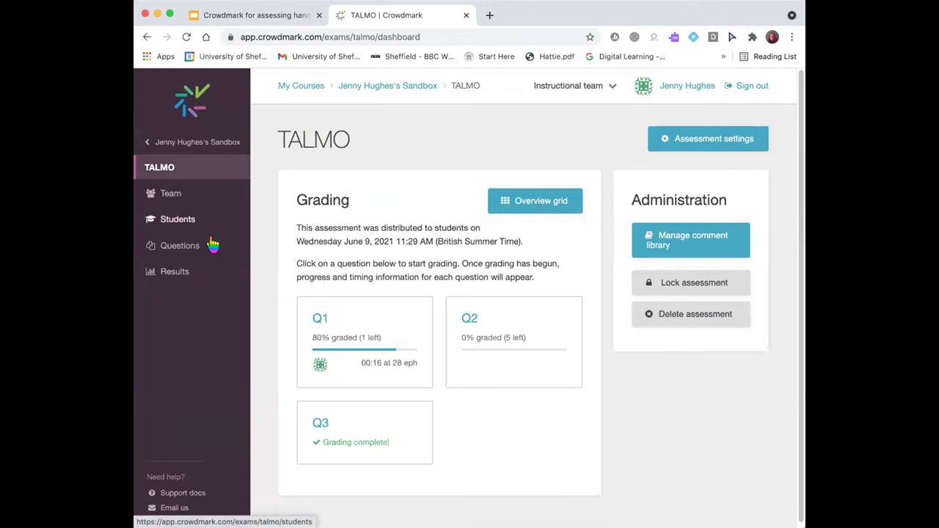
left_click(176, 273)
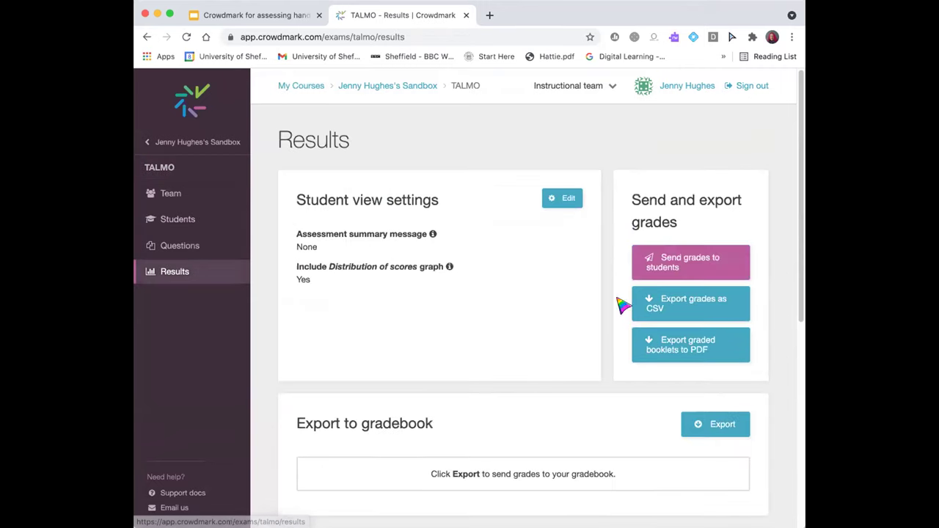
left_click_drag(797, 216, 790, 380)
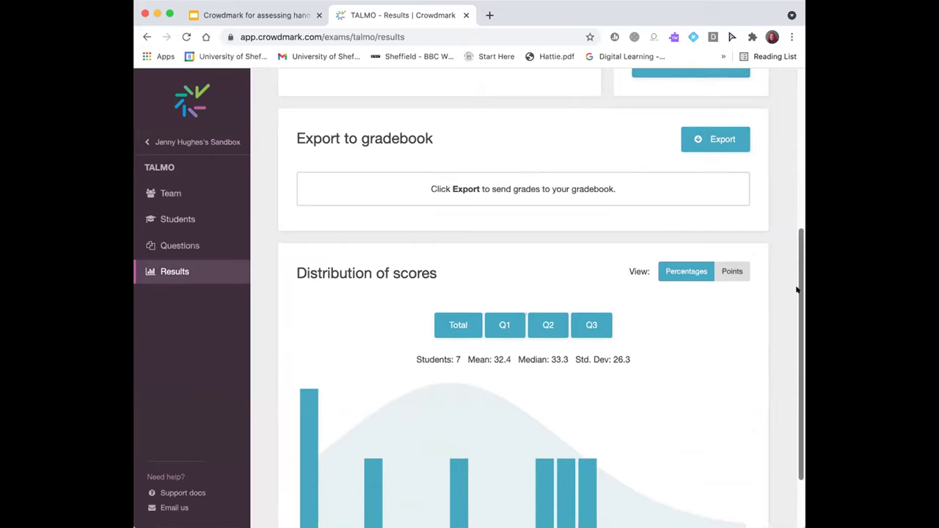
left_click_drag(798, 287, 788, 351)
scroll(782, 366, "down", 2)
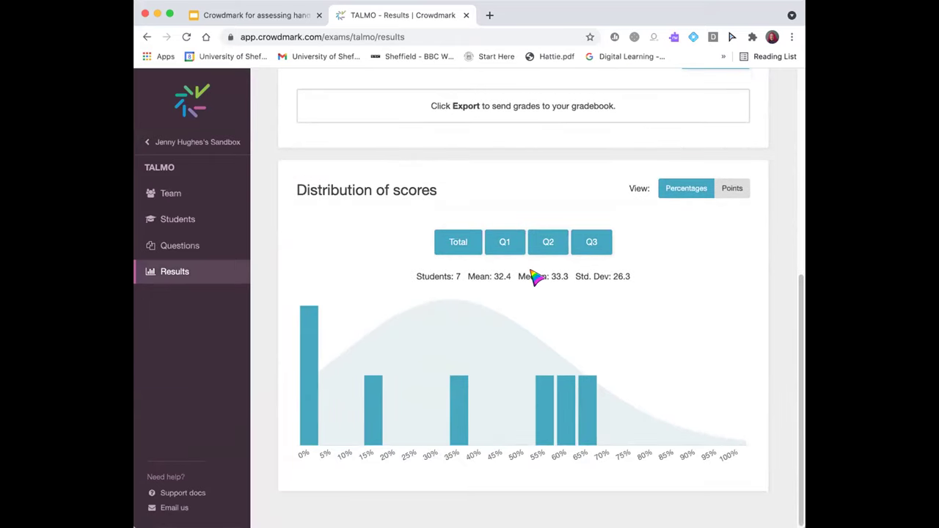
- Examine the score distributions for Q1, Q2 and Q3, and return to the total distribution
left_click(497, 244)
left_click(536, 243)
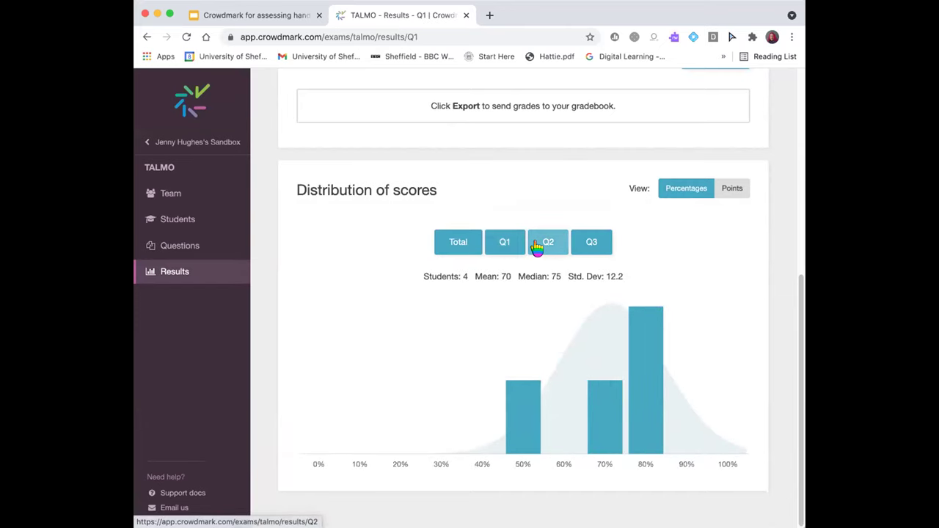
left_click(586, 329)
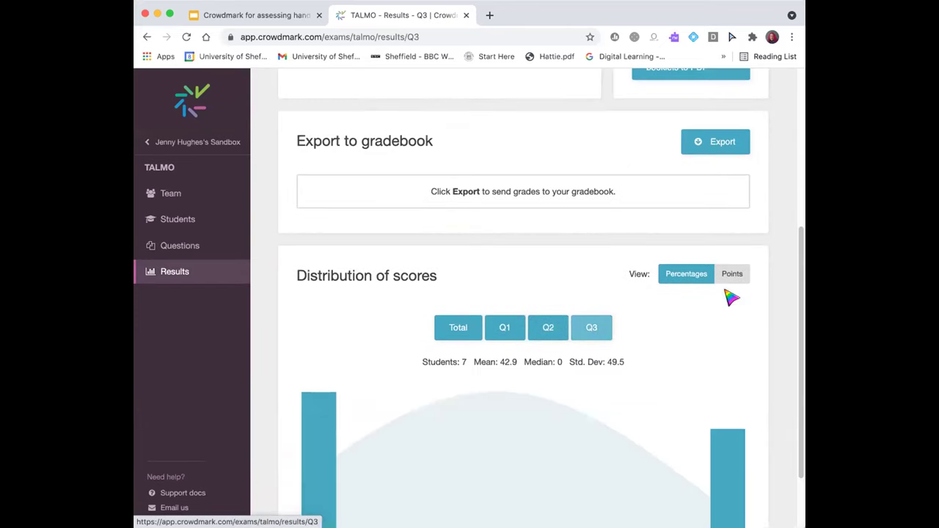
scroll(795, 284, "down", 3)
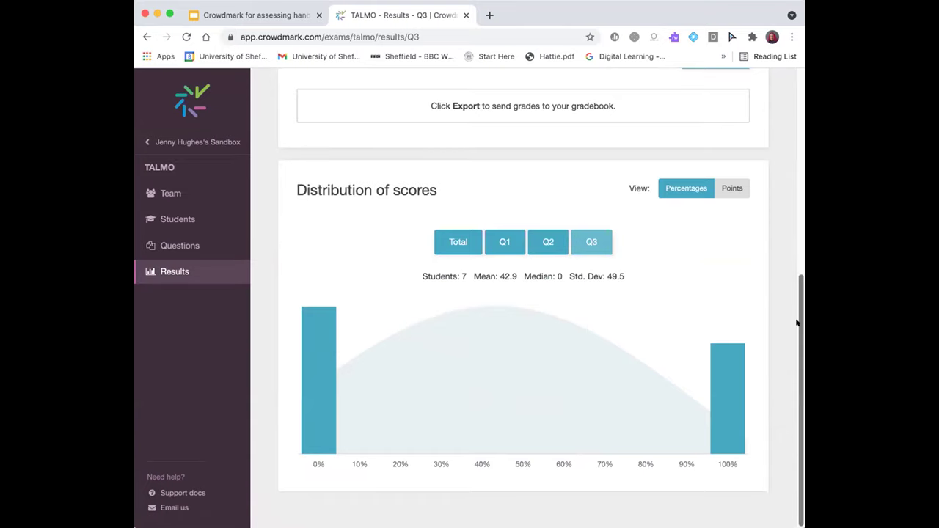
scroll(795, 291, "up", 2)
left_click(498, 306)
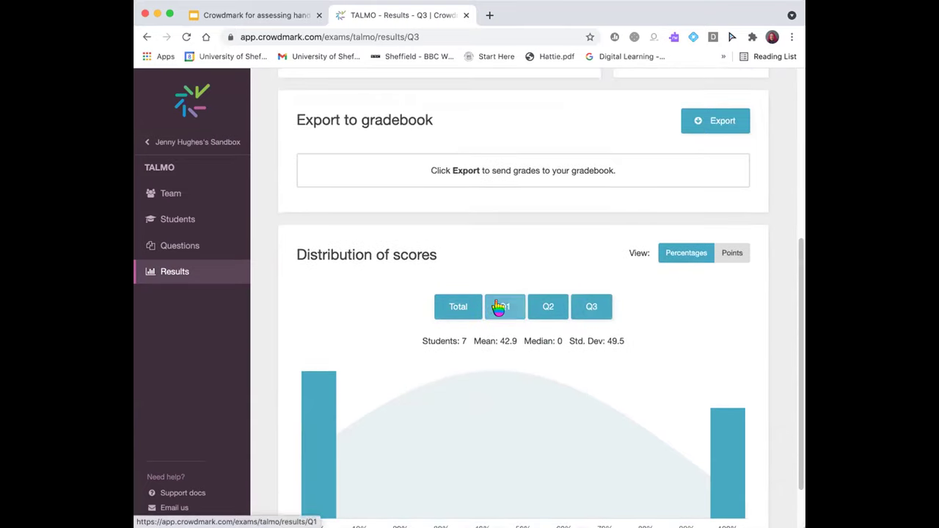
left_click(457, 306)
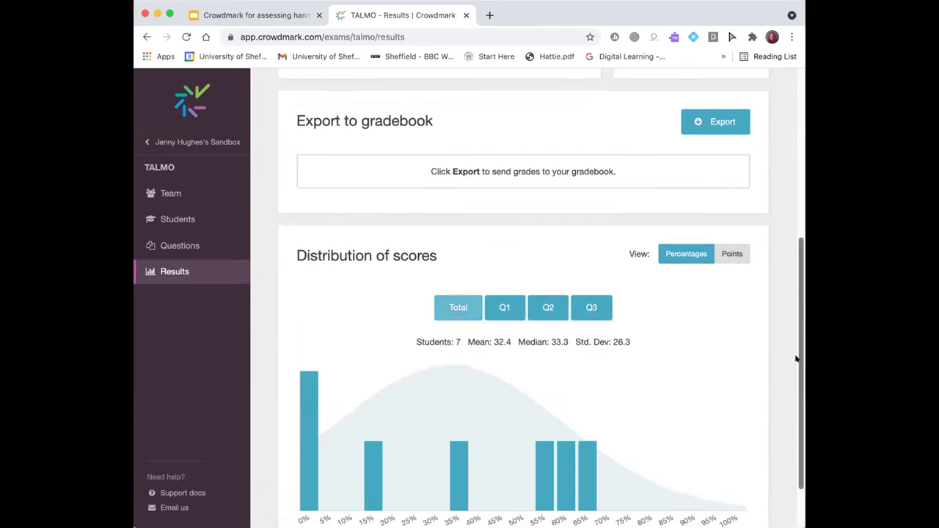
- View the TALMO team's grading statistics and return to the assessment dashboard
left_click_drag(797, 356, 788, 140)
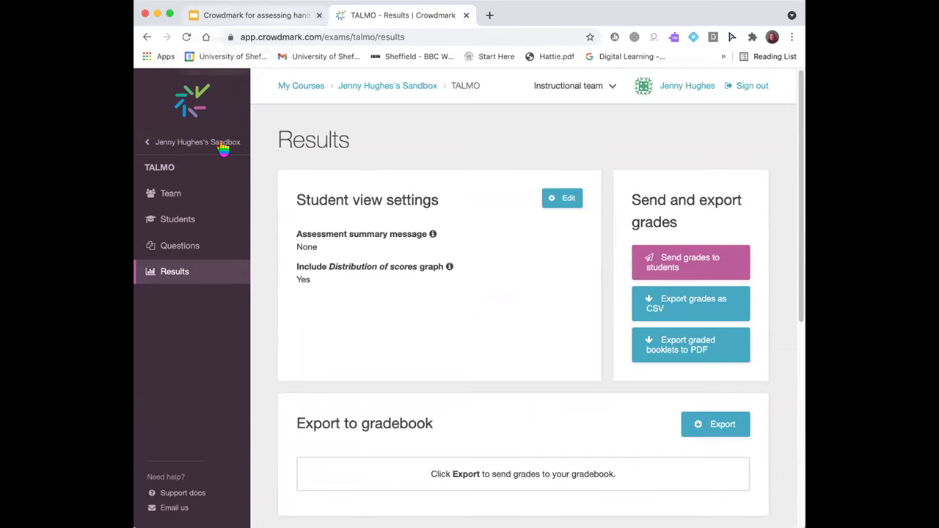
left_click(170, 195)
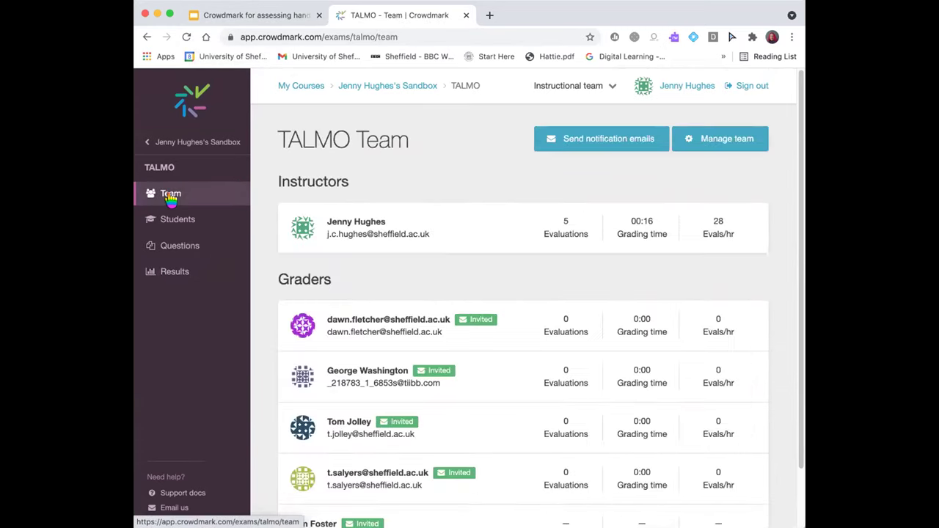
left_click(162, 168)
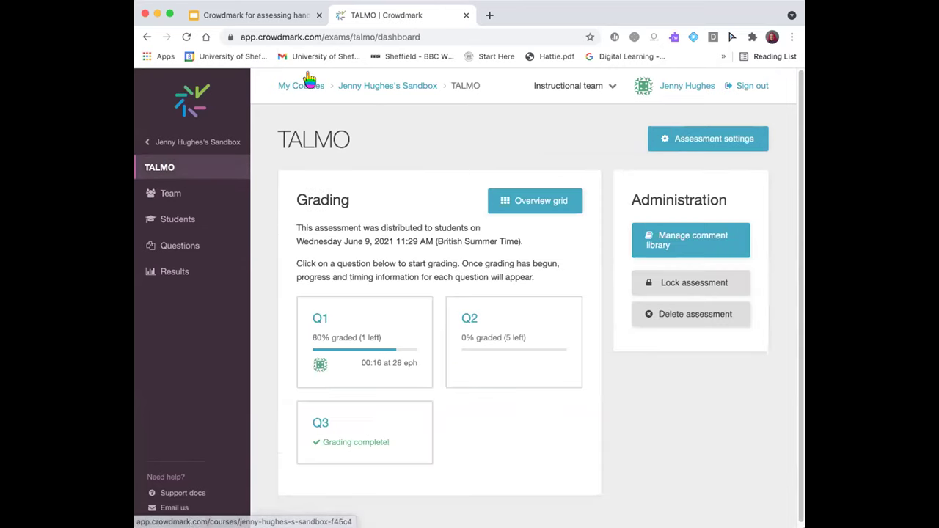
- Switch to the Google Slides presentation and advance to the "Student Feedback" slide
left_click(286, 15)
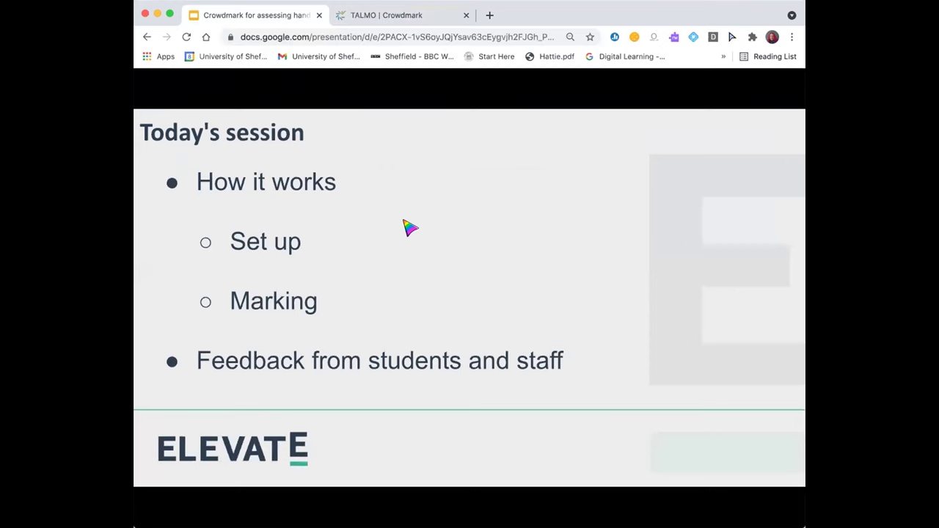
key("Right")
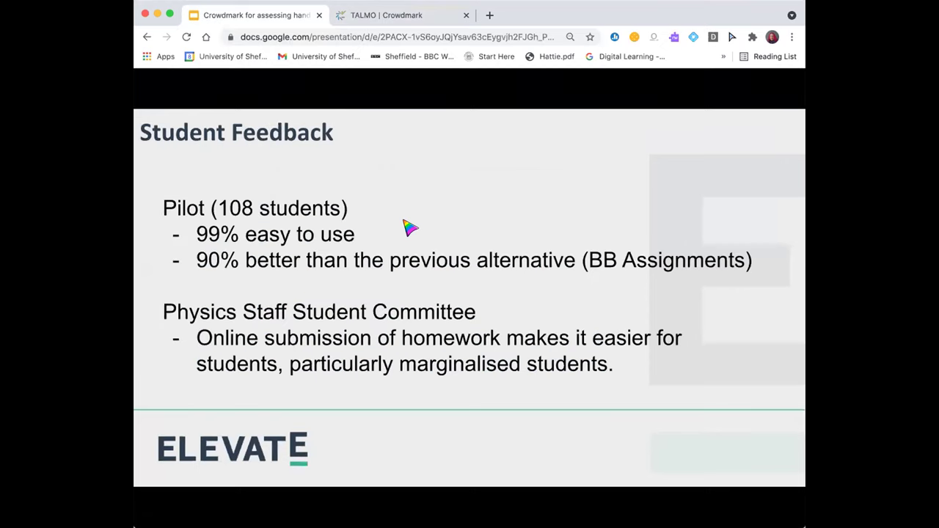